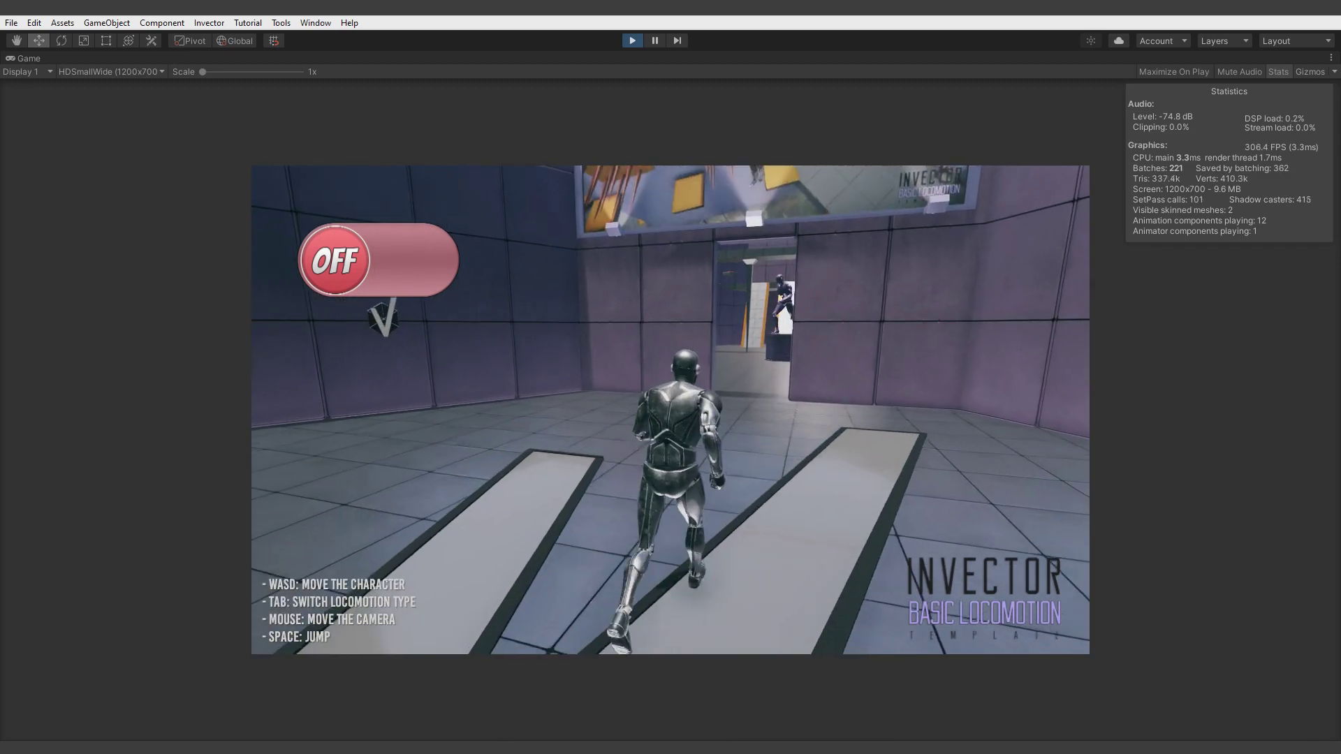
- Run the character around the demo room in play mode, switching the locomotion type, to compare its movement
{"action": "key", "text": "Tab"}
{"action": "key", "text": "w"}
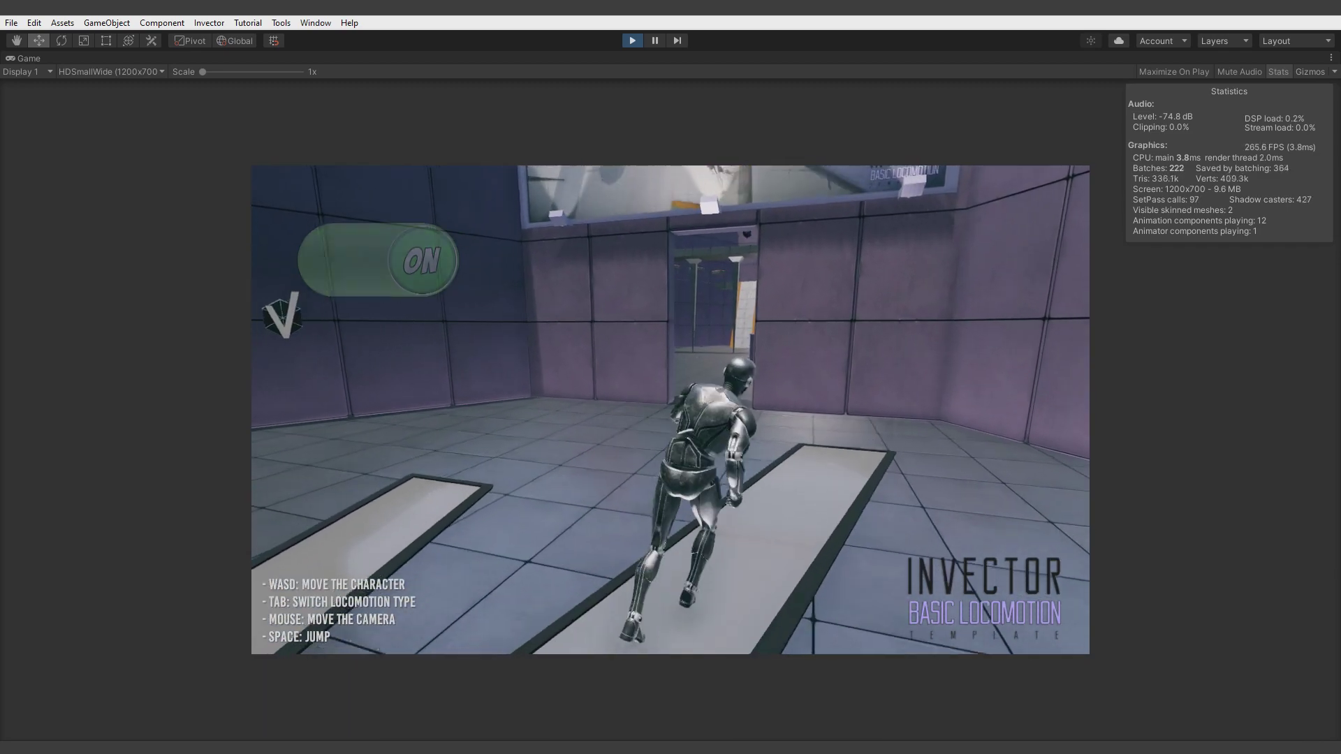
{"action": "key", "text": "s"}
{"action": "key", "text": "a"}
{"action": "key", "text": "w"}
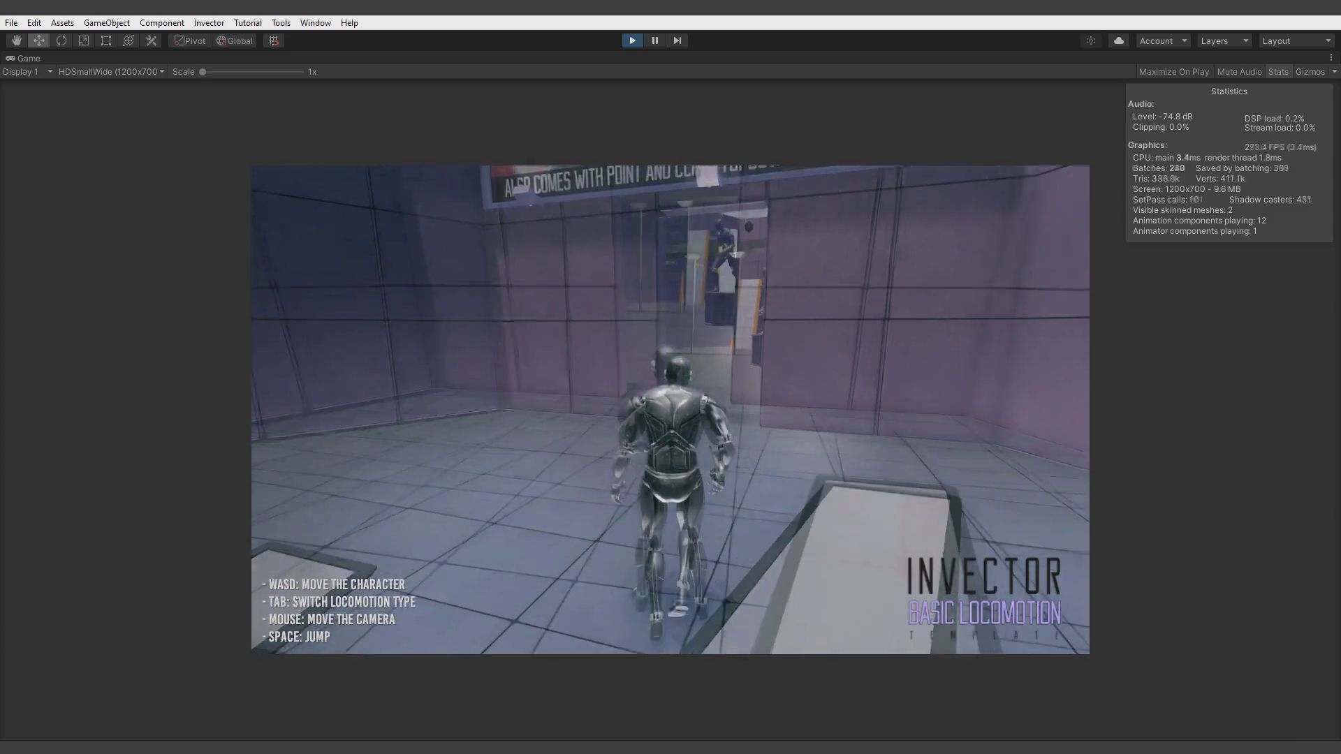
{"action": "key", "text": "w"}
{"action": "key", "text": "Tab"}
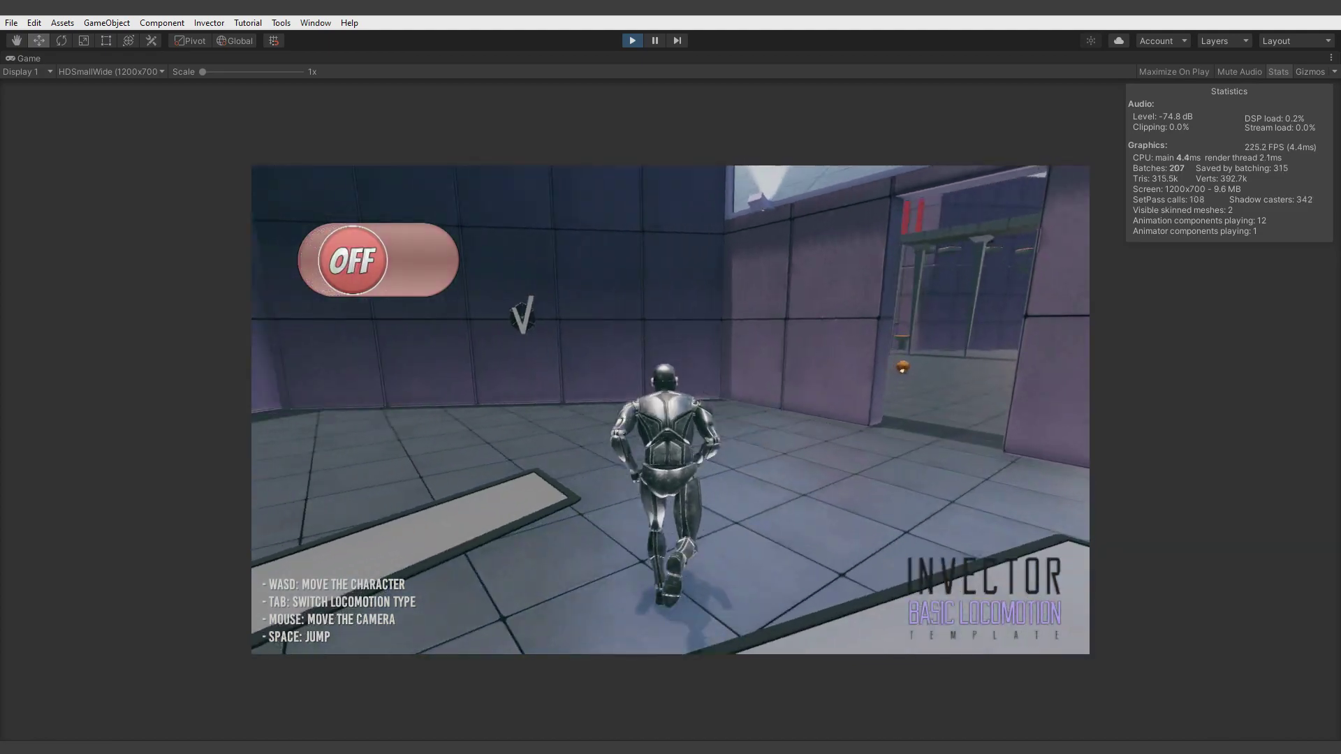
{"action": "key", "text": "Tab"}
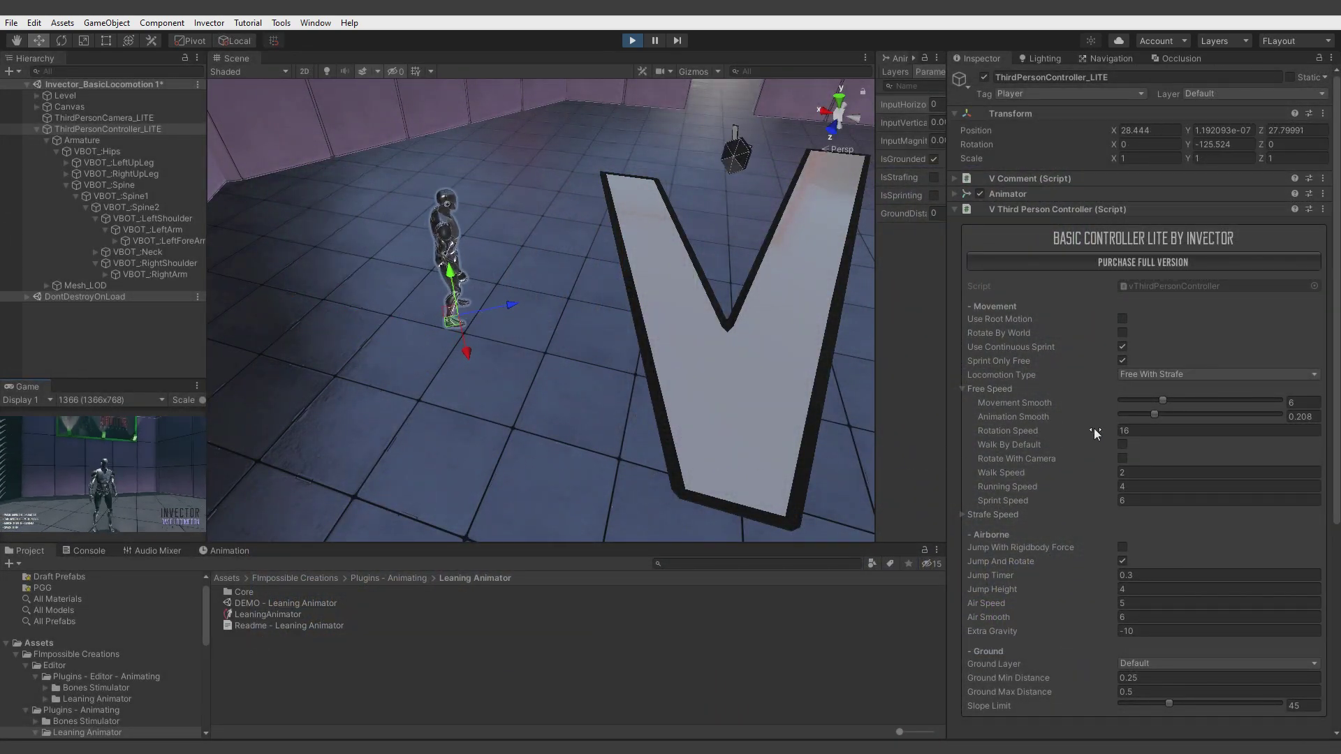
- Set the controller's free Rotation Speed to 4 and run the character around to test its turning
{"action": "left_click", "coordinate": [164, 478]}
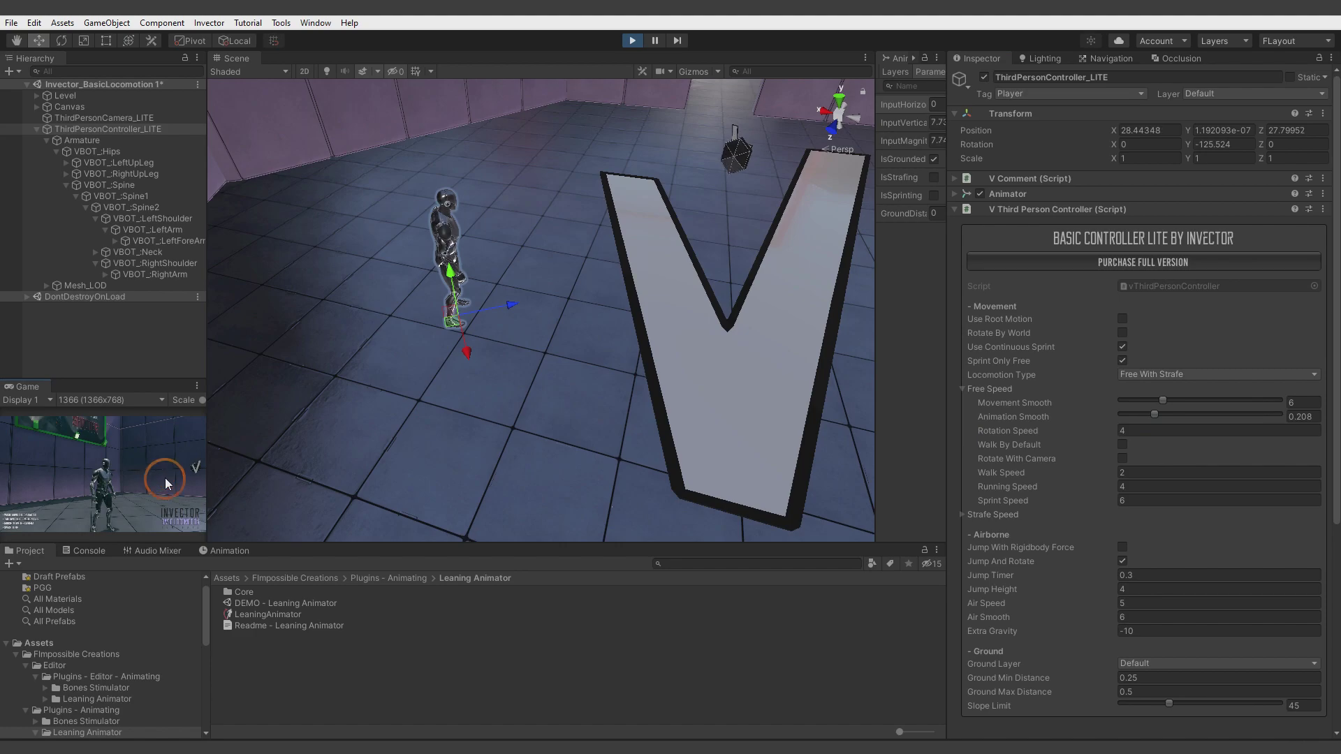
{"action": "key", "text": "w"}
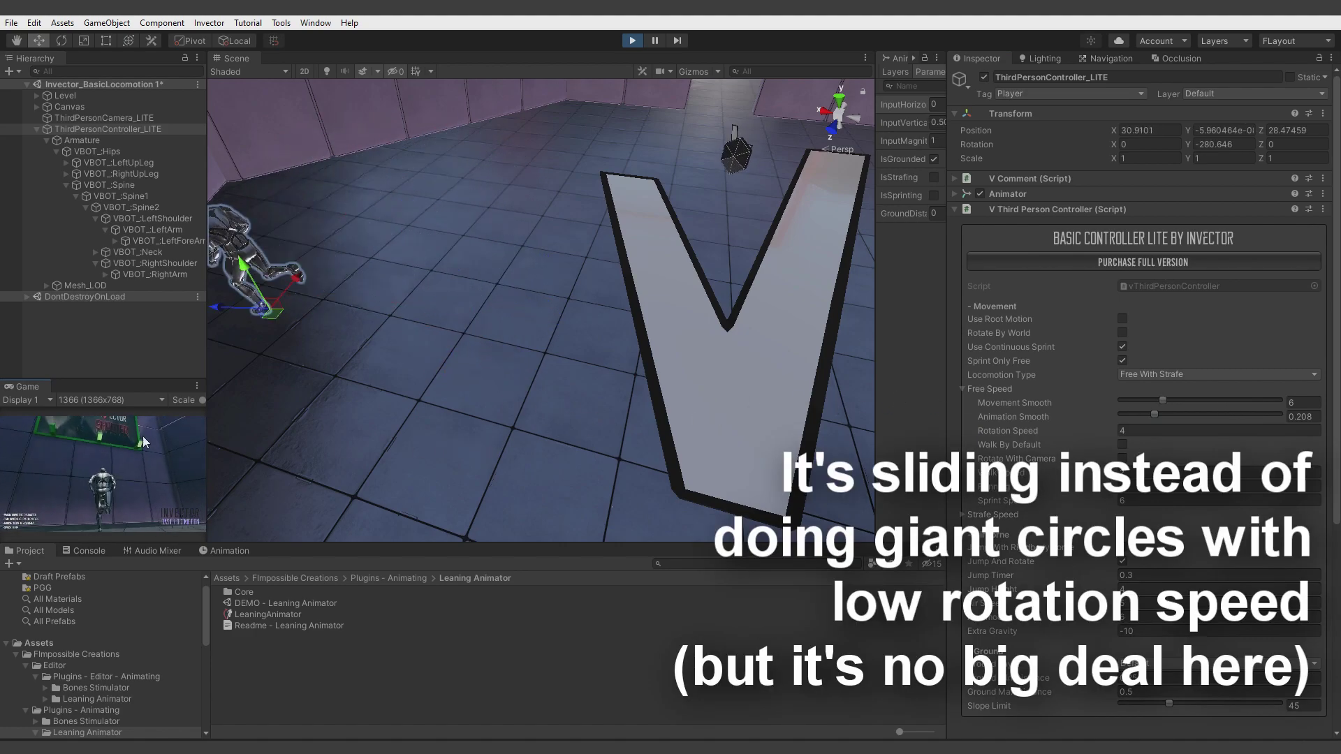
{"action": "key", "text": "w"}
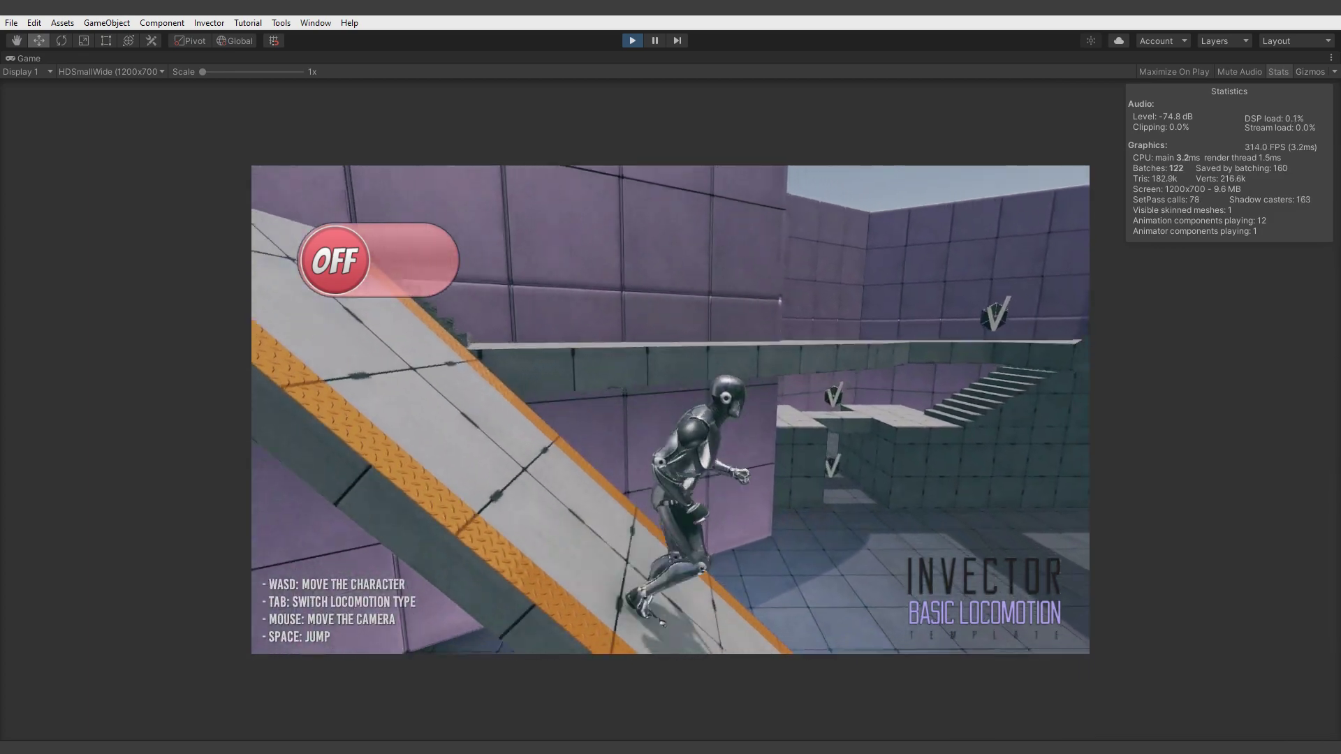
{"action": "key", "text": "a"}
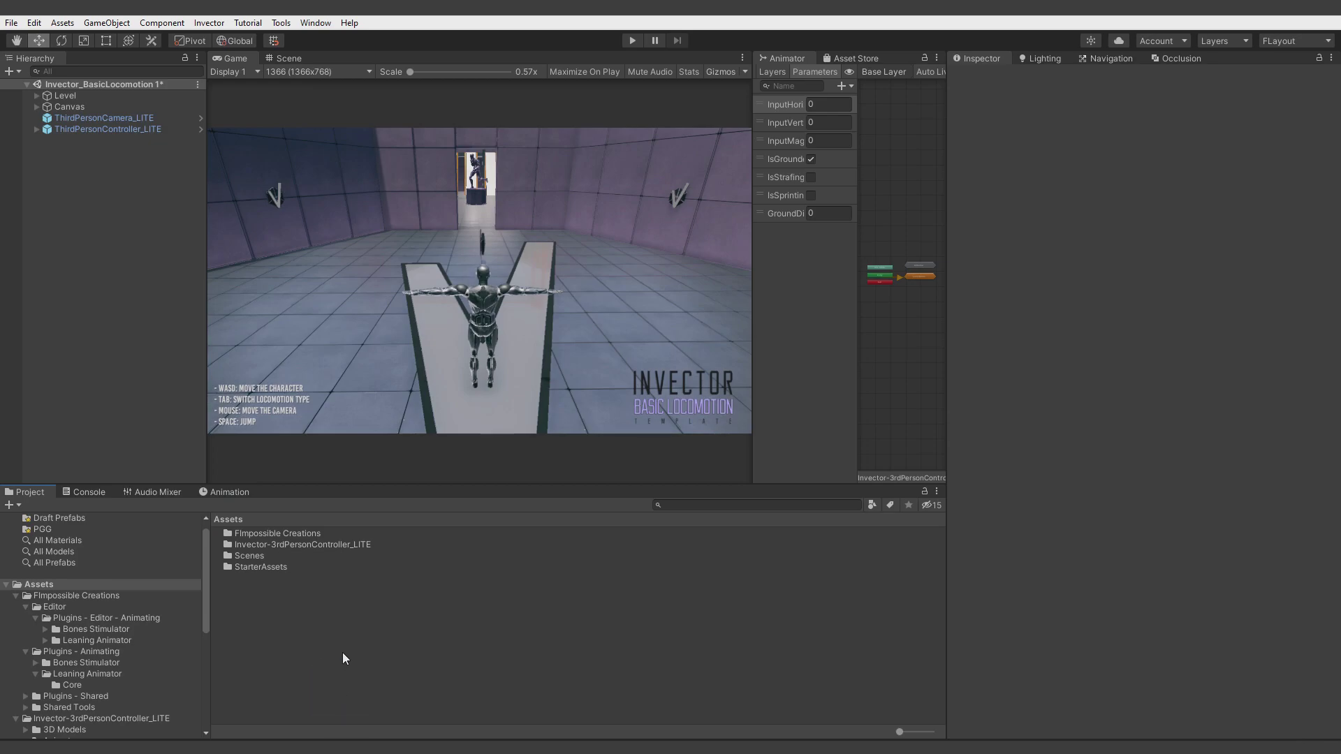
- Add the LeaningAnimator script from FImpossible Creations > Plugins - Animating > Leaning Animator to the ThirdPersonController_LITE object
{"action": "double_click", "coordinate": [286, 532]}
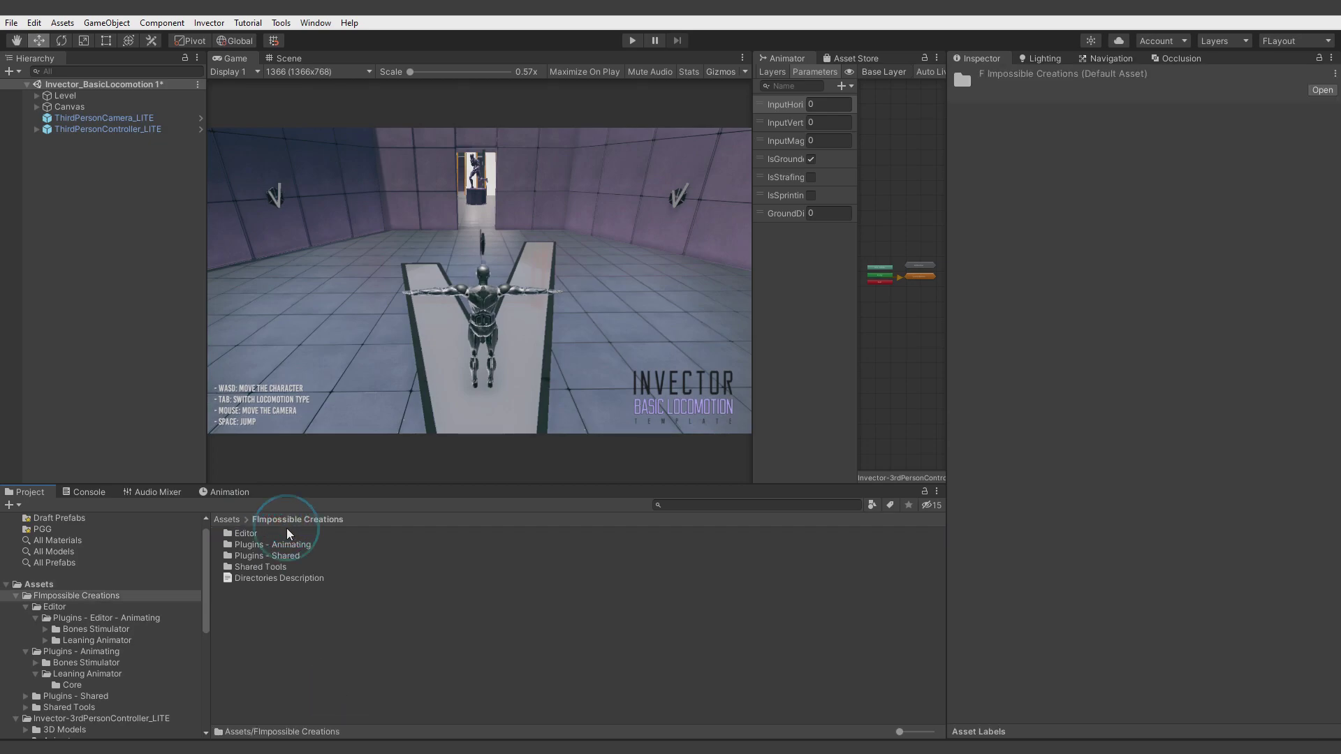
{"action": "left_click", "coordinate": [105, 130]}
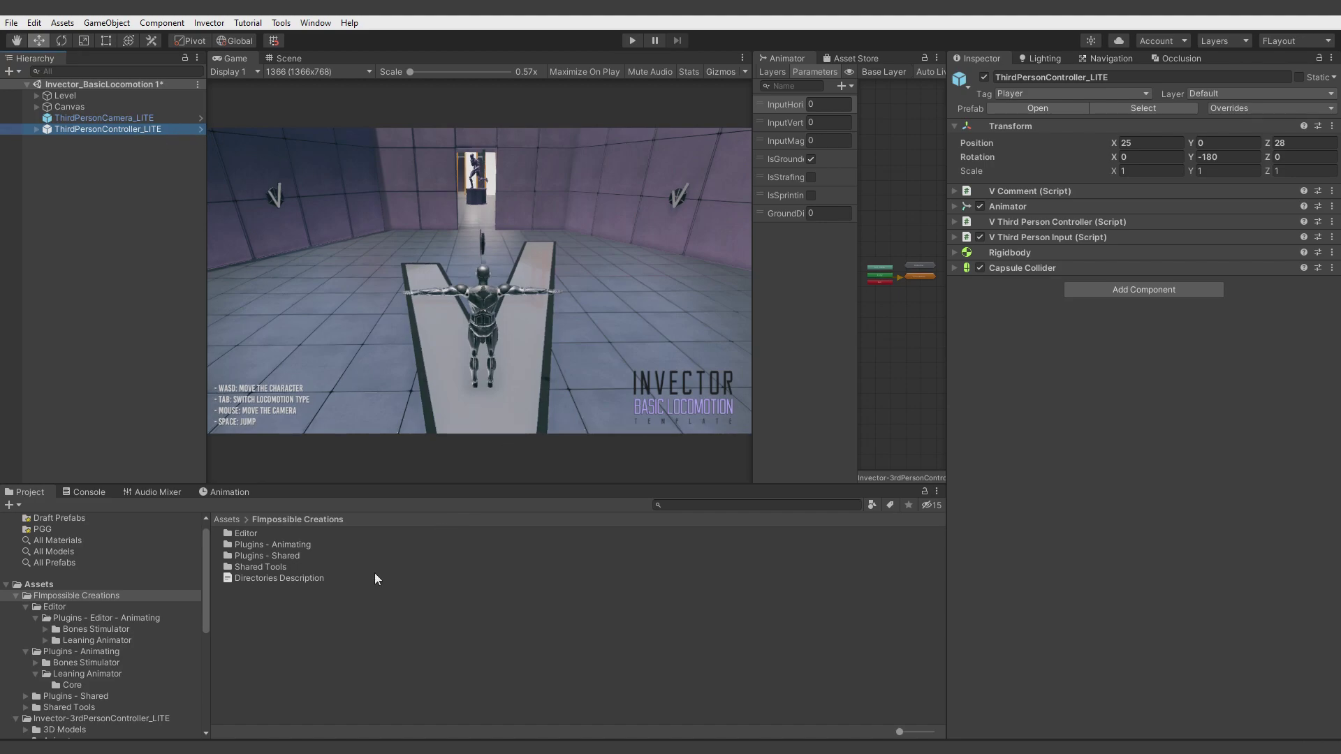
{"action": "double_click", "coordinate": [285, 545]}
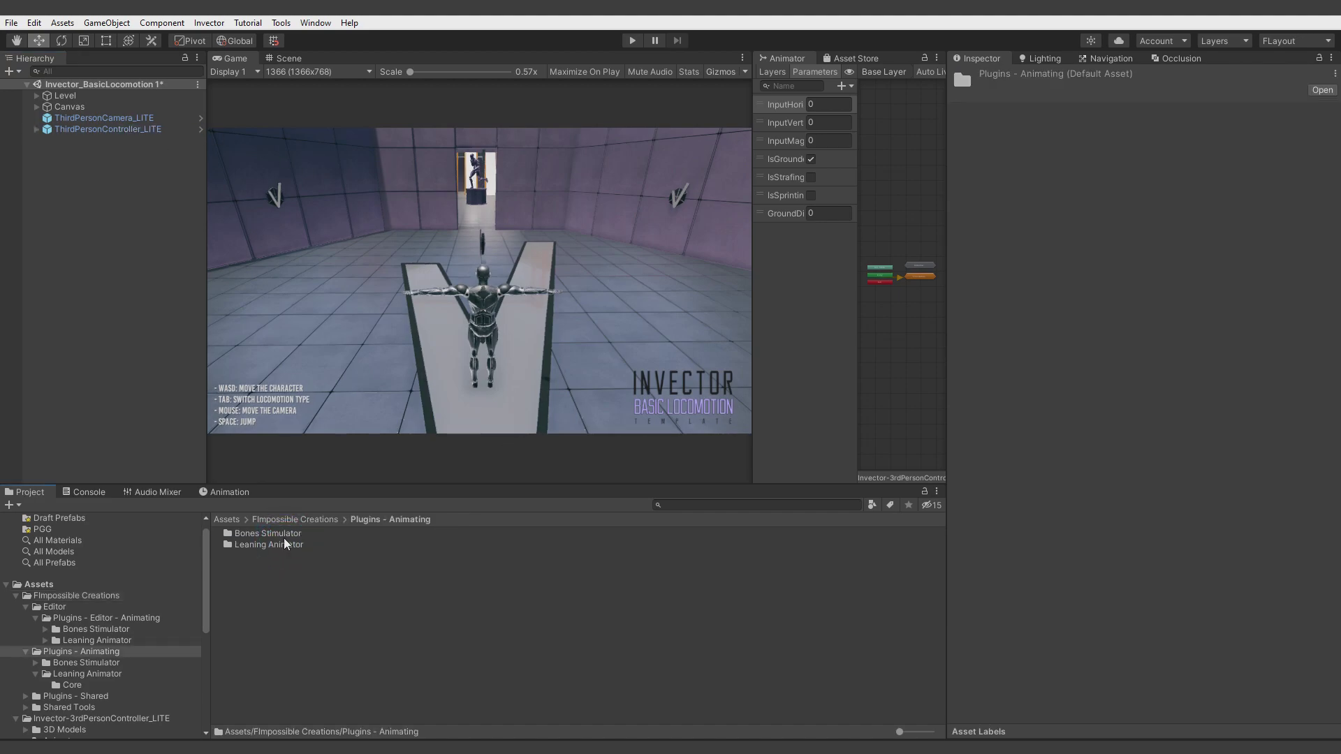
{"action": "double_click", "coordinate": [273, 545]}
{"action": "left_click_drag", "start_coordinate": [246, 557], "coordinate": [93, 131]}
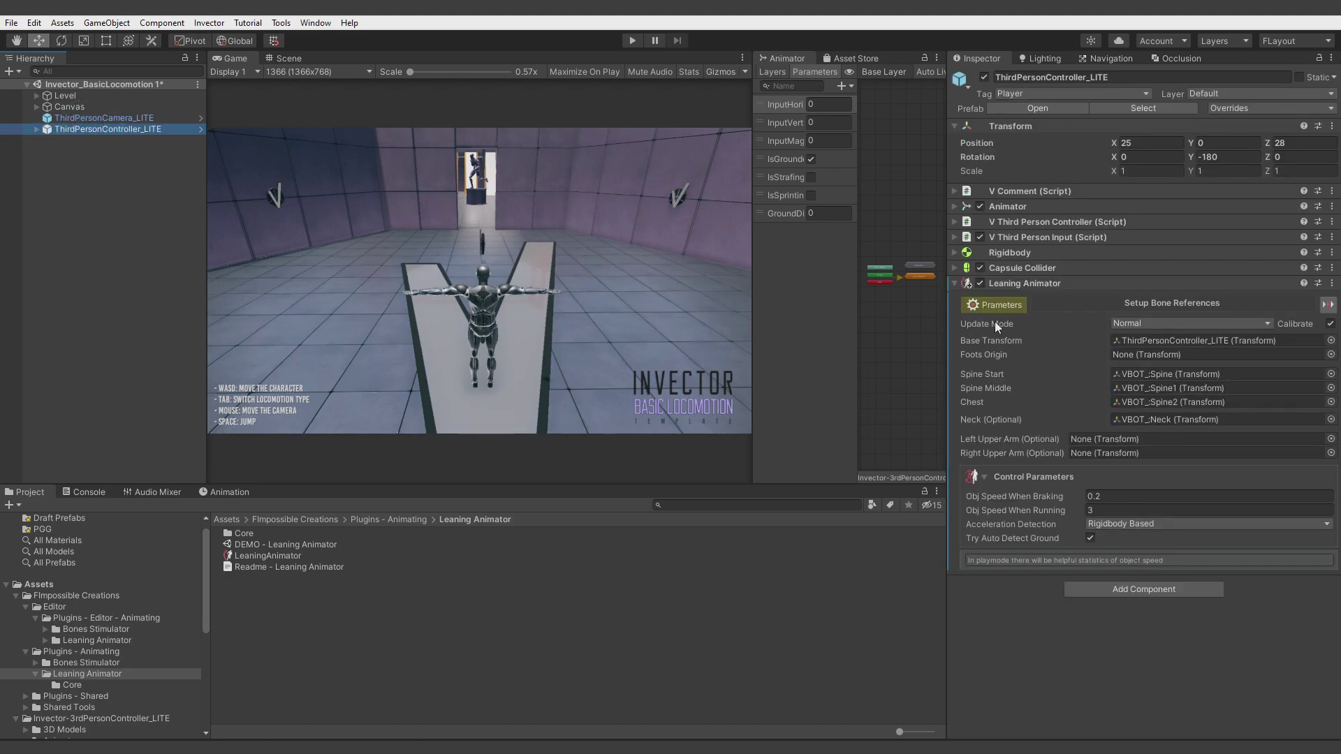
- Enter play mode, disable Calibrate on the Leaning Animator and run the character to test it
{"action": "left_click", "coordinate": [632, 40]}
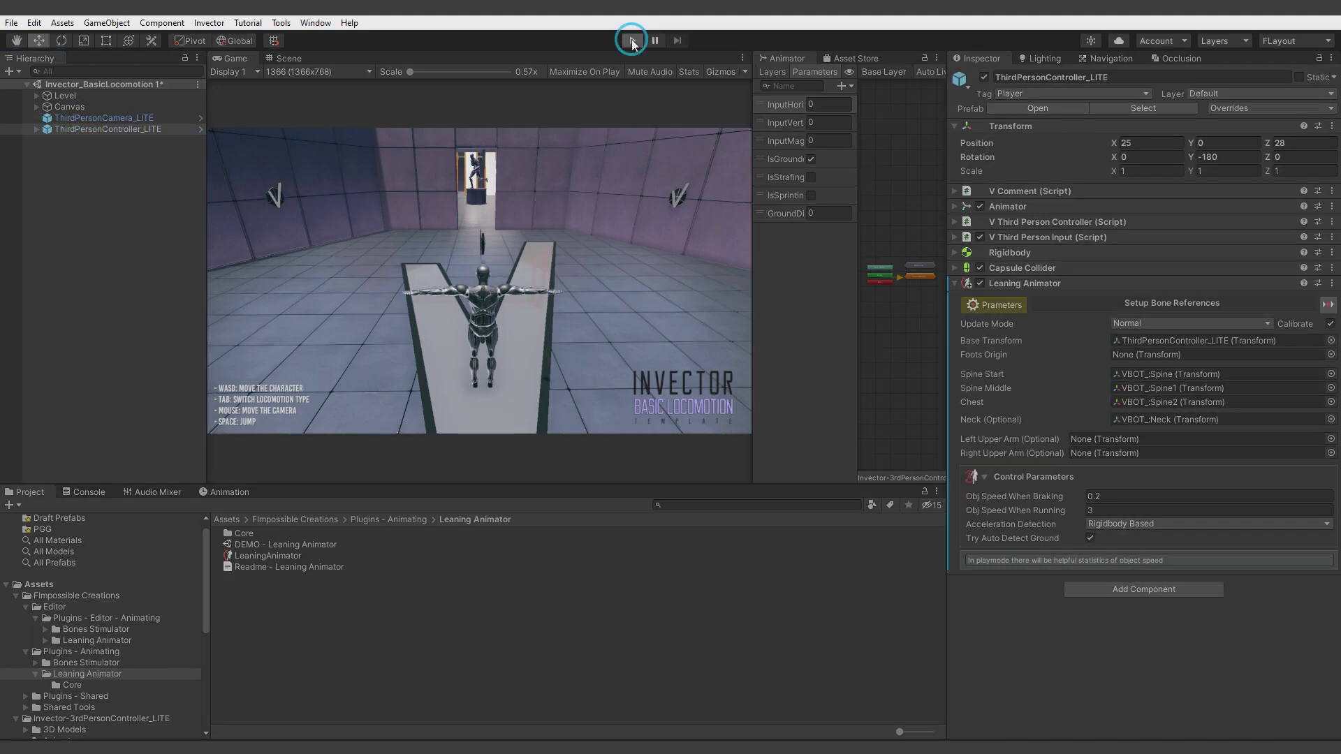
{"action": "key", "text": "w"}
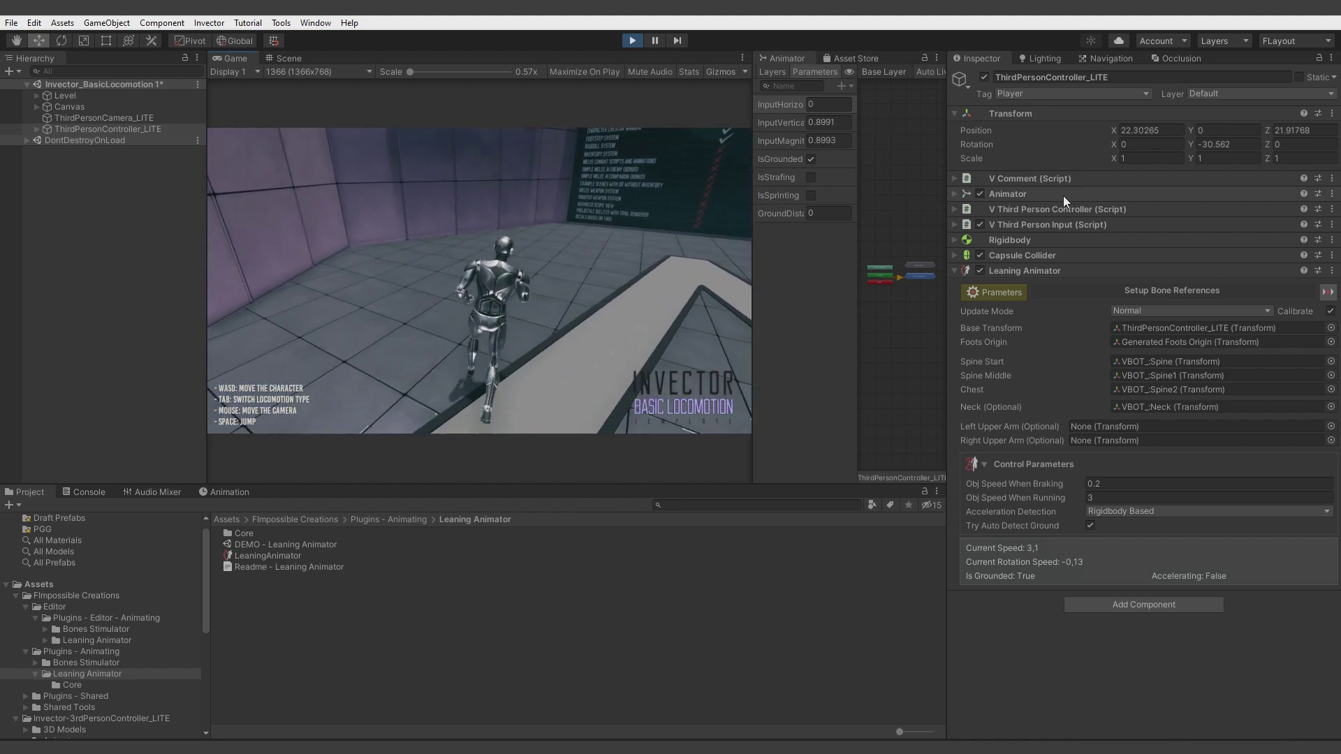
{"action": "left_click", "coordinate": [1071, 313]}
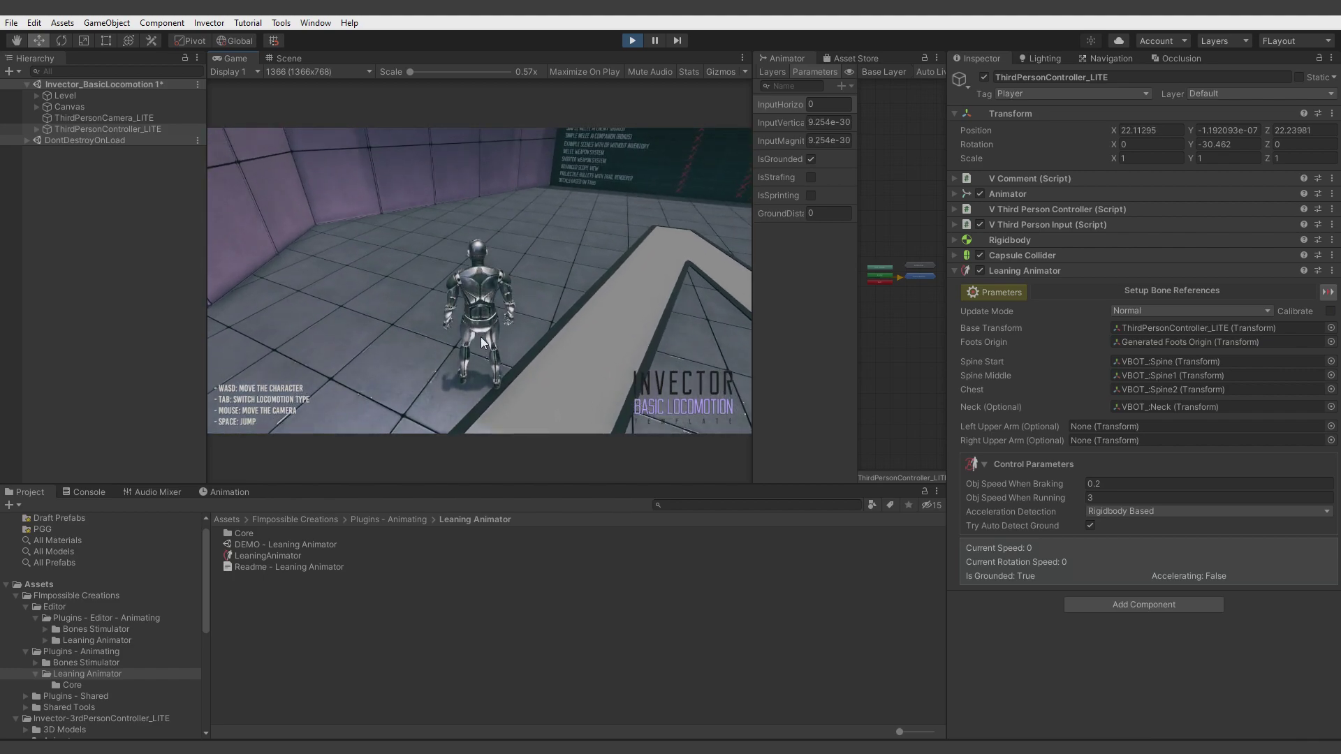
{"action": "key", "text": "w"}
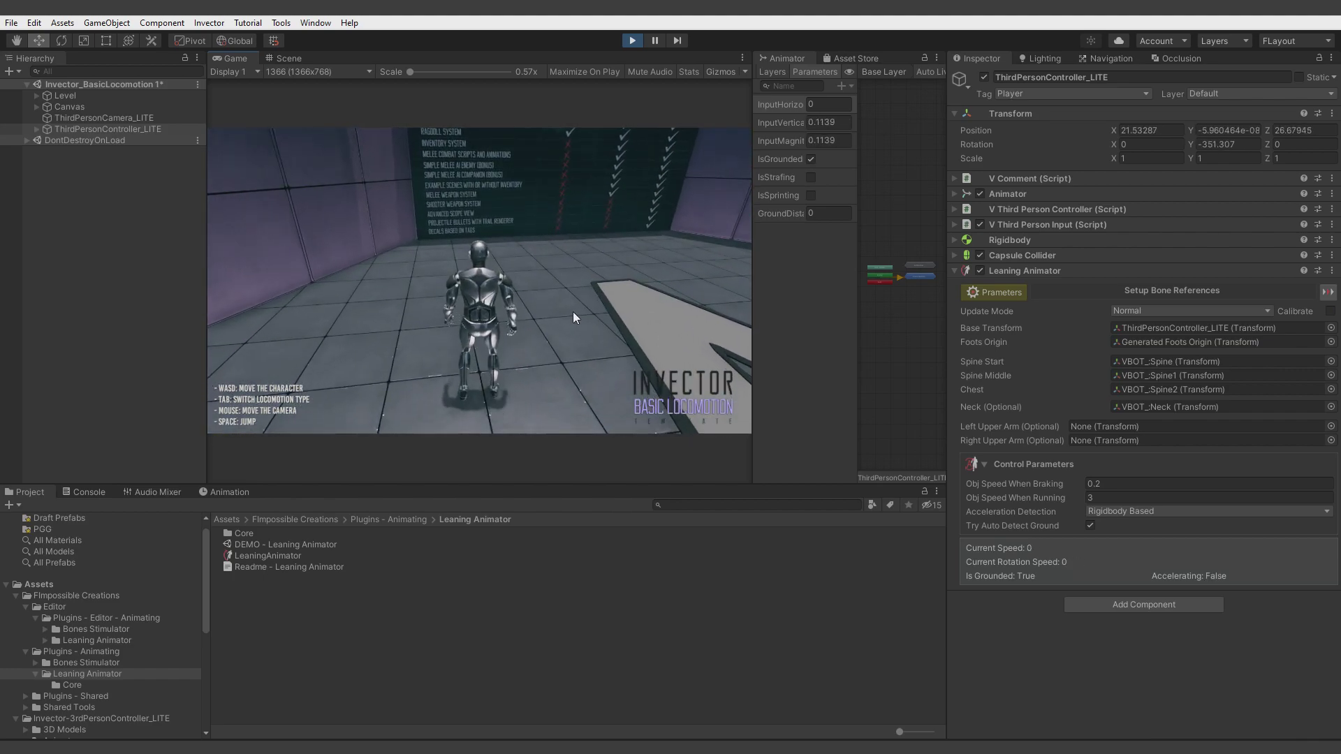
- Check the Animator component's update mode and set the Leaning Animator's Update Mode to Animate Physics
{"action": "left_click", "coordinate": [958, 315]}
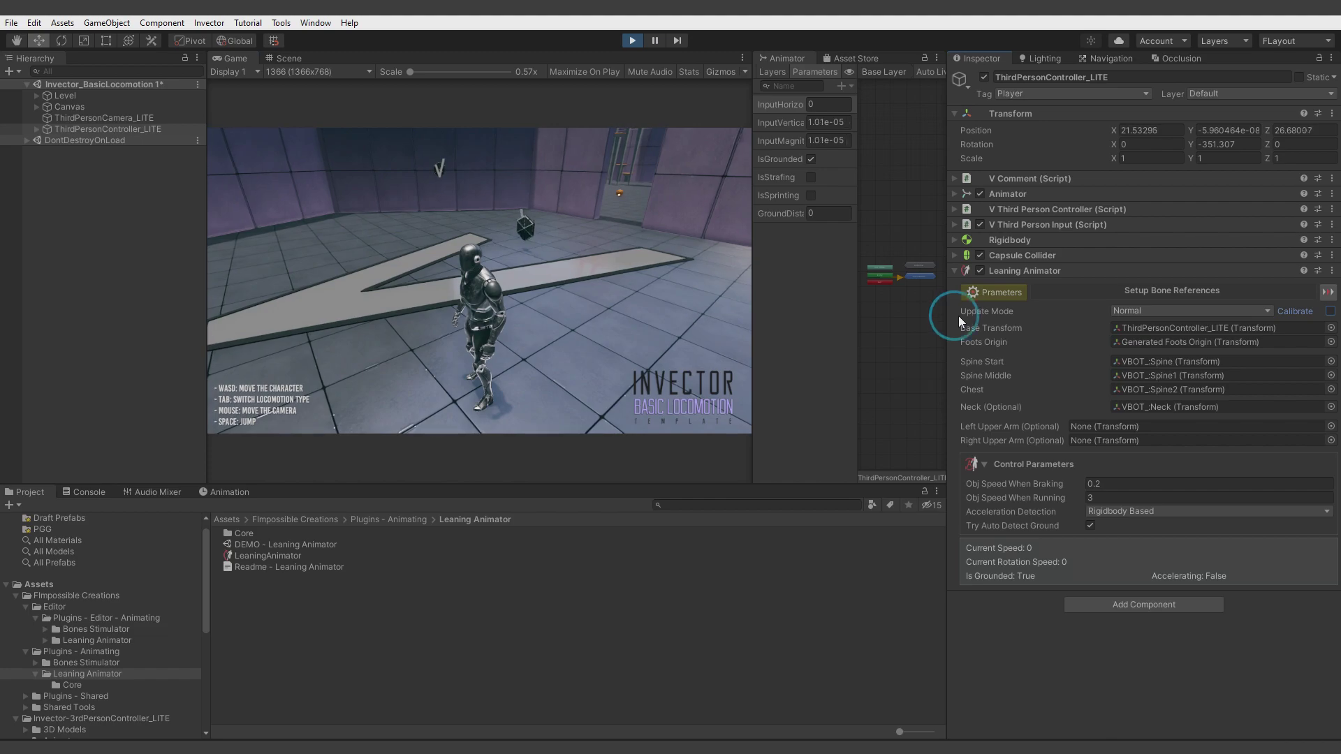
{"action": "left_click", "coordinate": [1005, 195]}
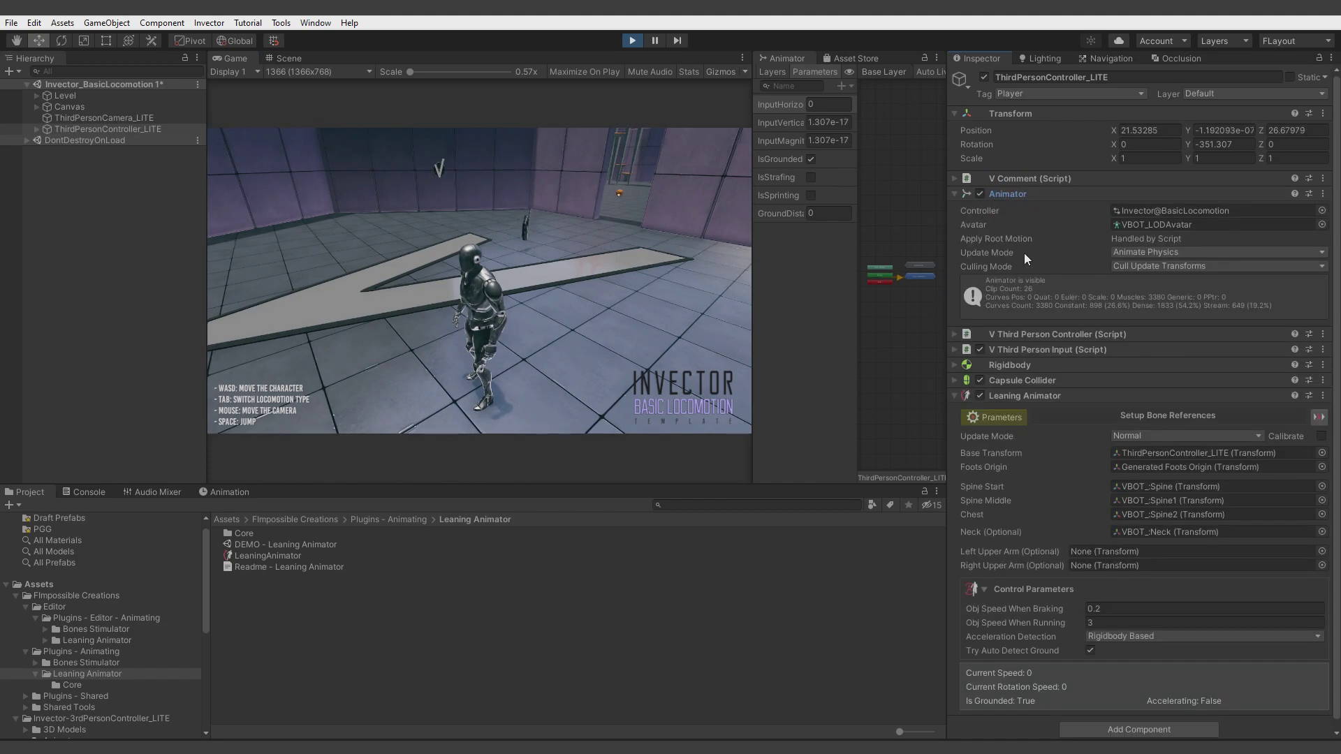
{"action": "left_click", "coordinate": [1020, 195]}
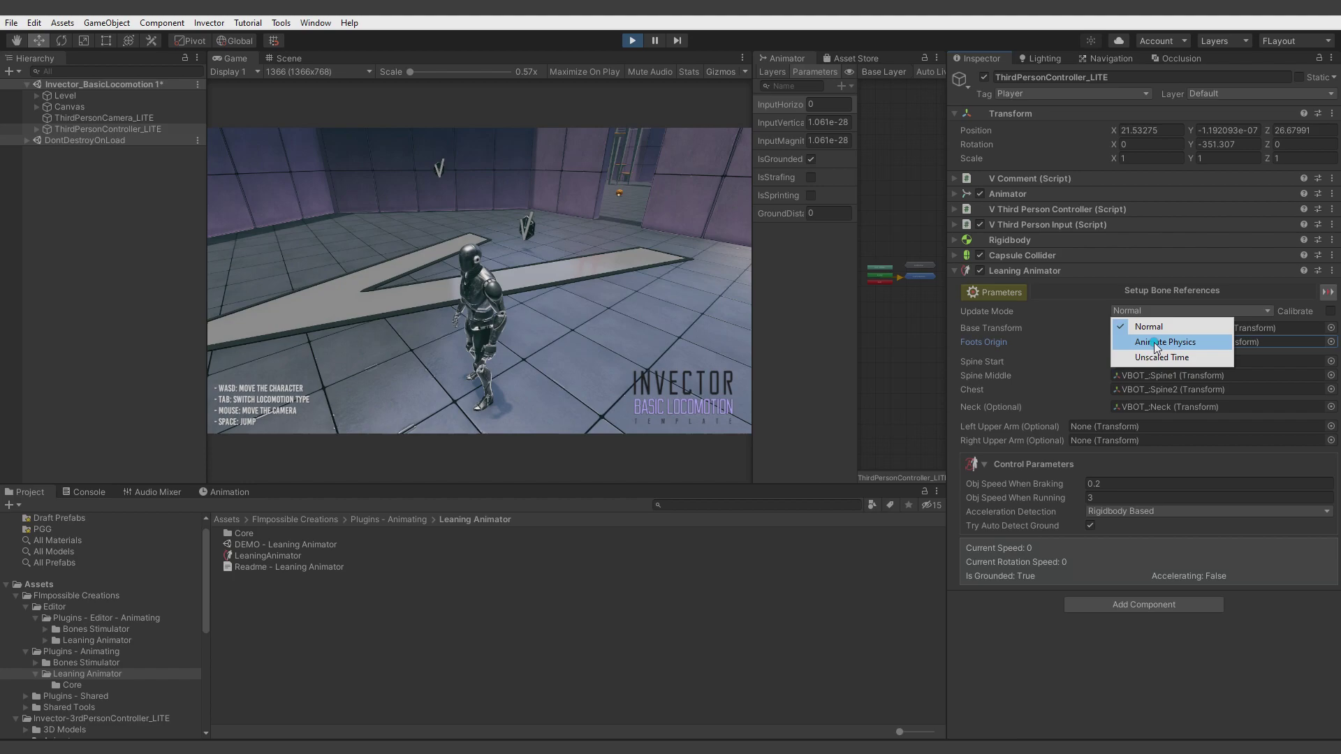
{"action": "key", "text": "w"}
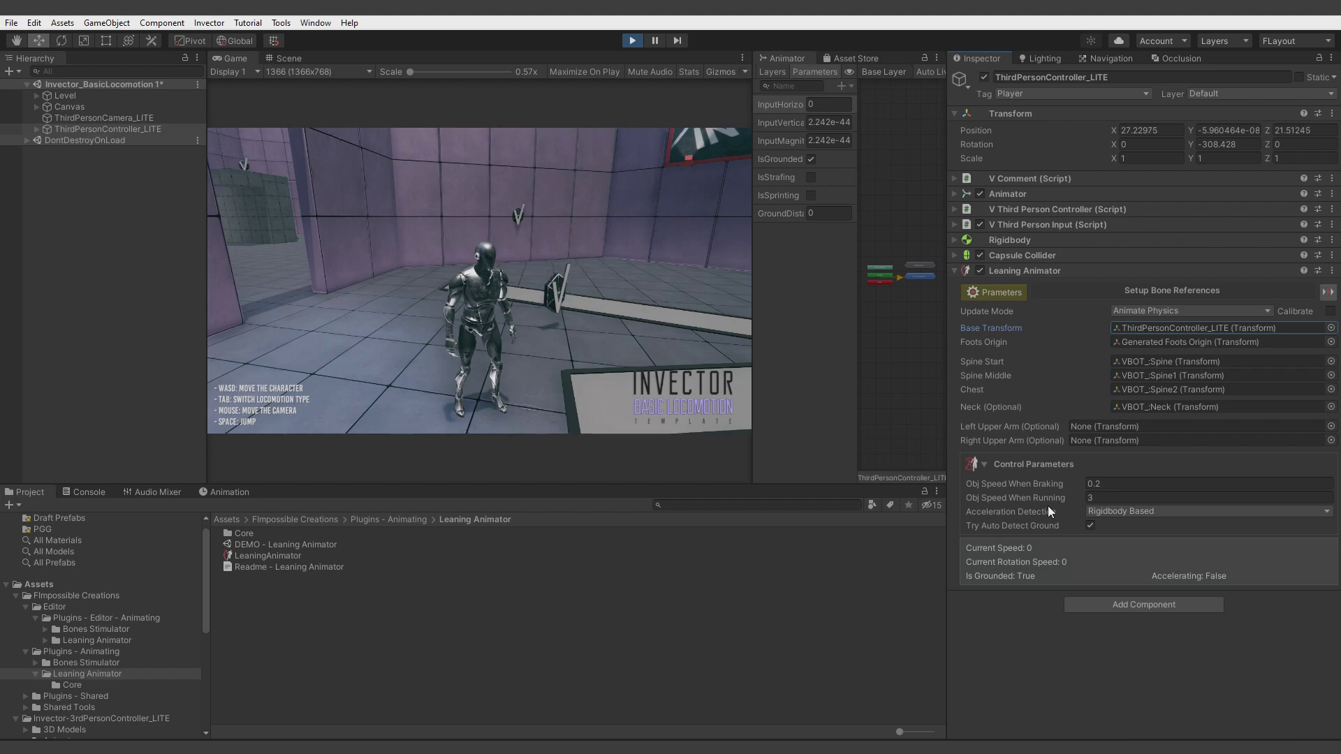
- Run and turn the character to read its current speed in the Leaning Animator statistics while moving and stopping
{"action": "left_click", "coordinate": [493, 268]}
{"action": "key", "text": "w"}
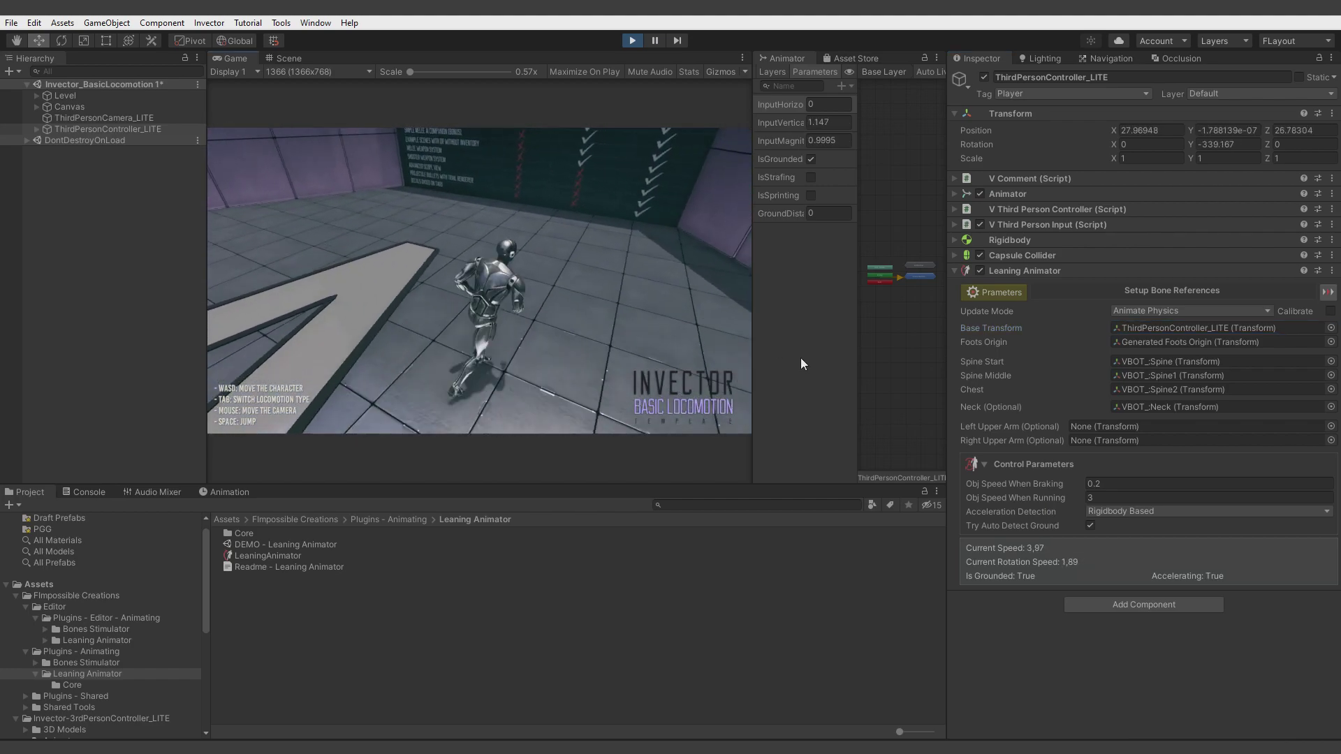
{"action": "key", "text": "a"}
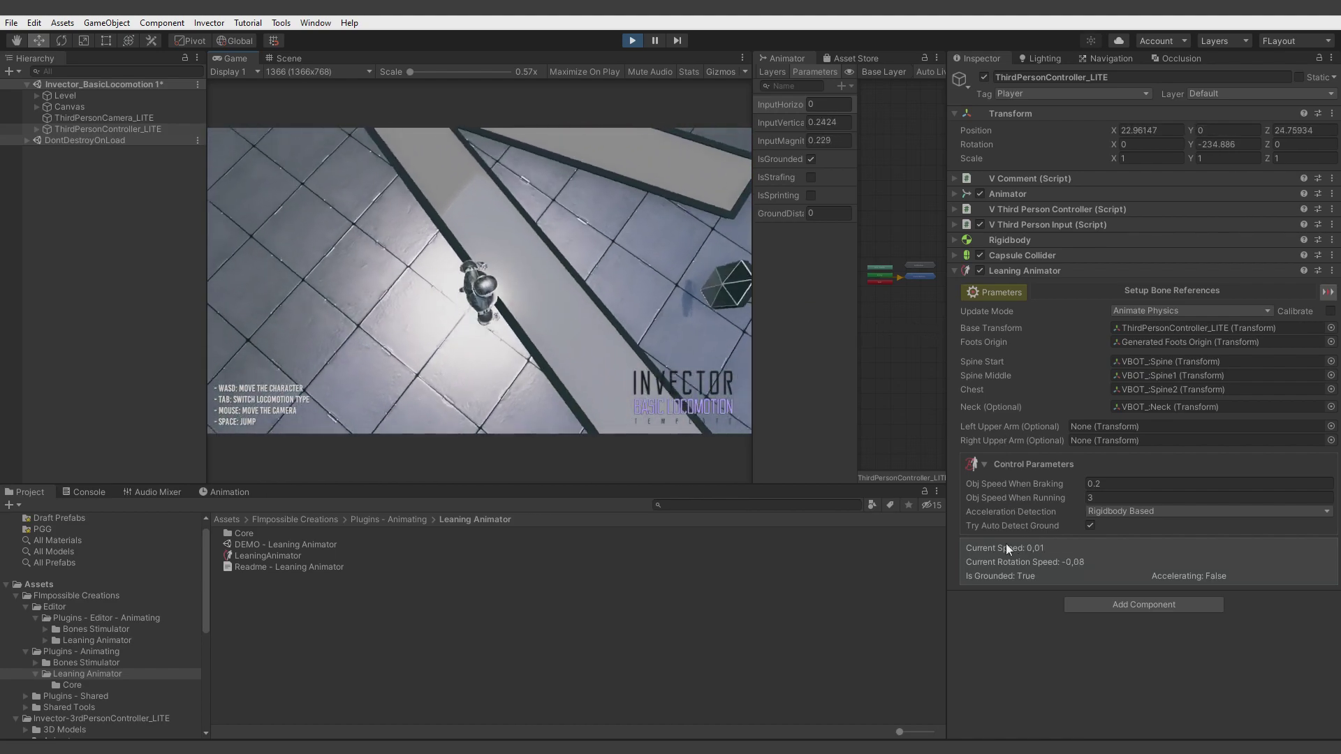
{"action": "left_click", "coordinate": [640, 279]}
{"action": "key", "text": "w"}
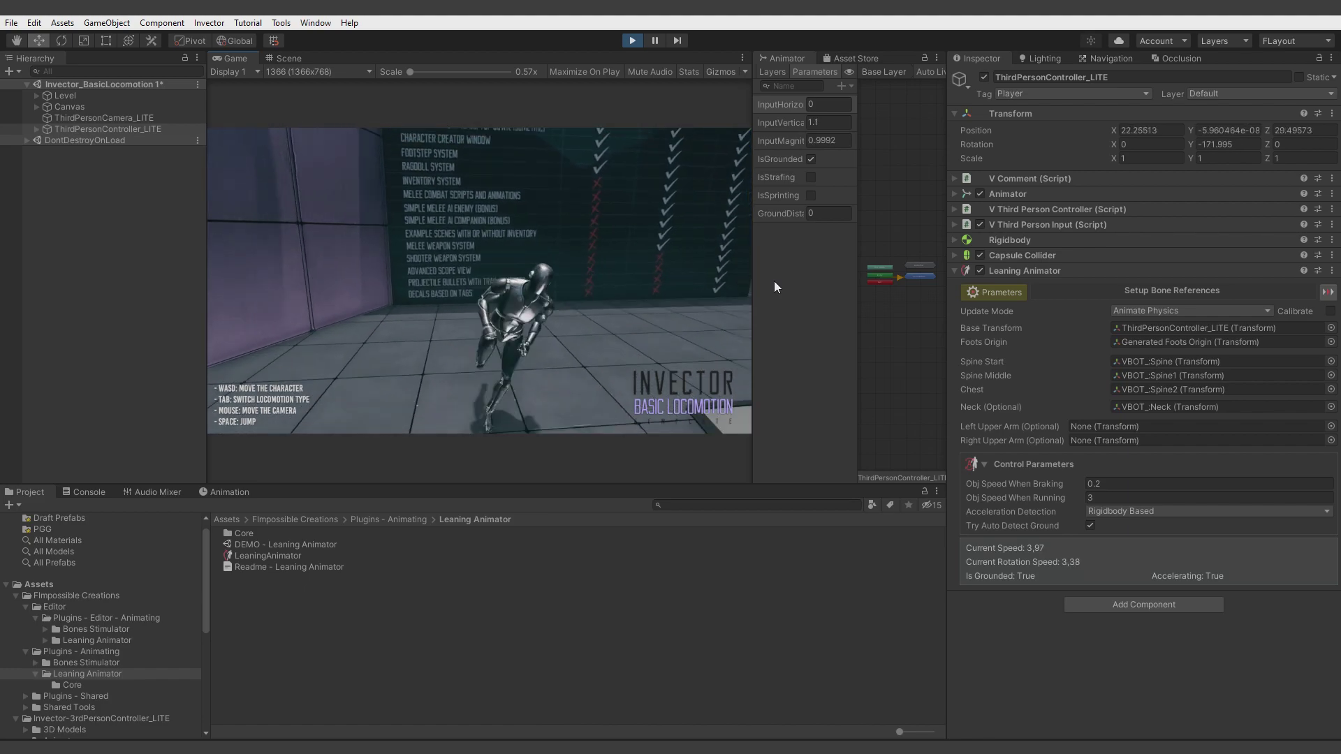
- Set Obj Speed When Running to 3.9 and Obj Speed When Braking to 0.4 in the Leaning Animator's control parameters
{"action": "left_click", "coordinate": [1121, 495]}
{"action": "left_click", "coordinate": [1127, 497]}
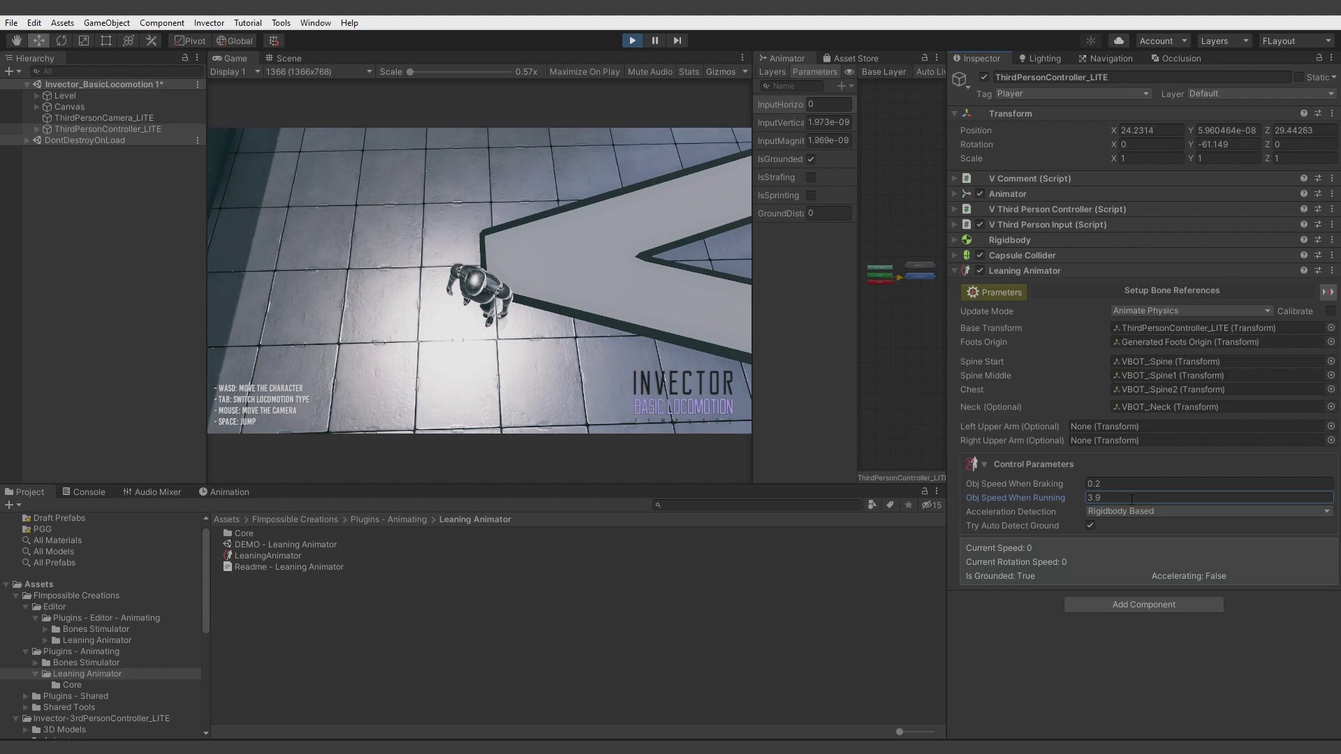
{"action": "left_click", "coordinate": [568, 256]}
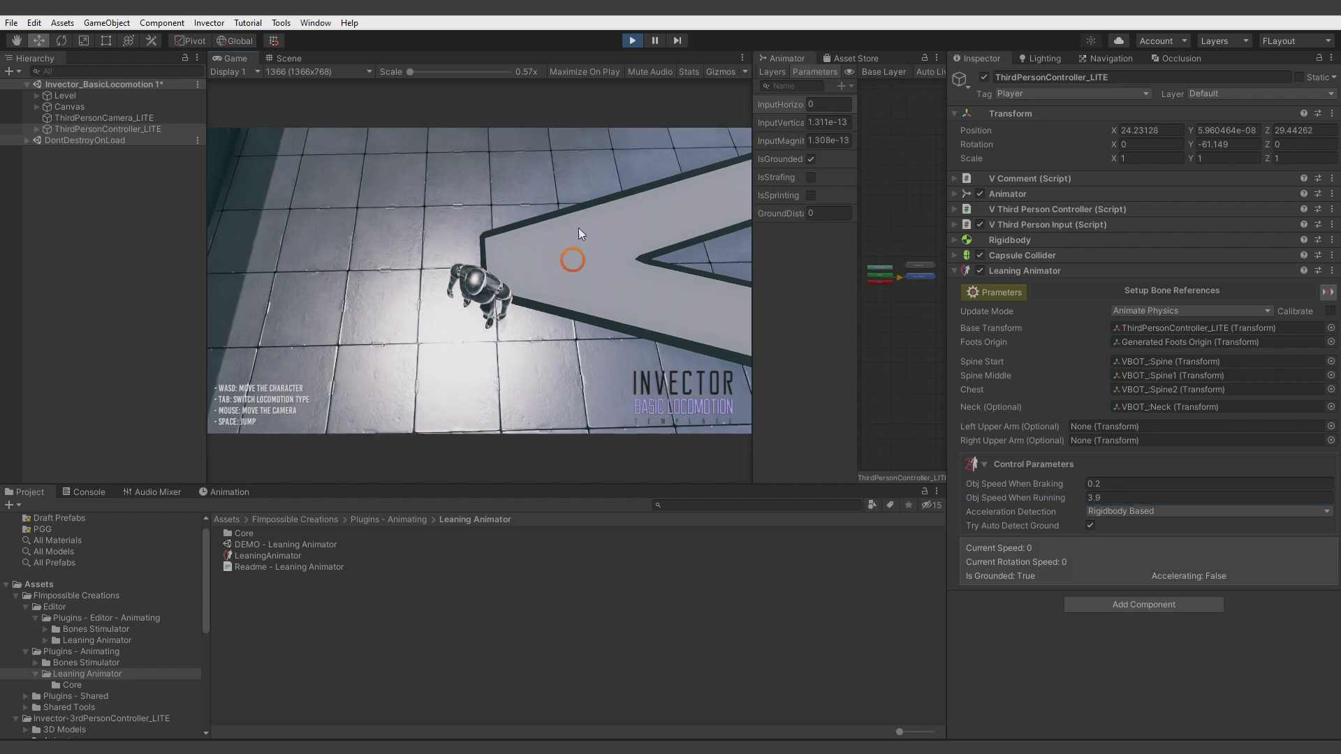
{"action": "key", "text": "w"}
{"action": "left_click", "coordinate": [1120, 484]}
{"action": "type", "text": ",4"}
{"action": "left_click", "coordinate": [626, 283]}
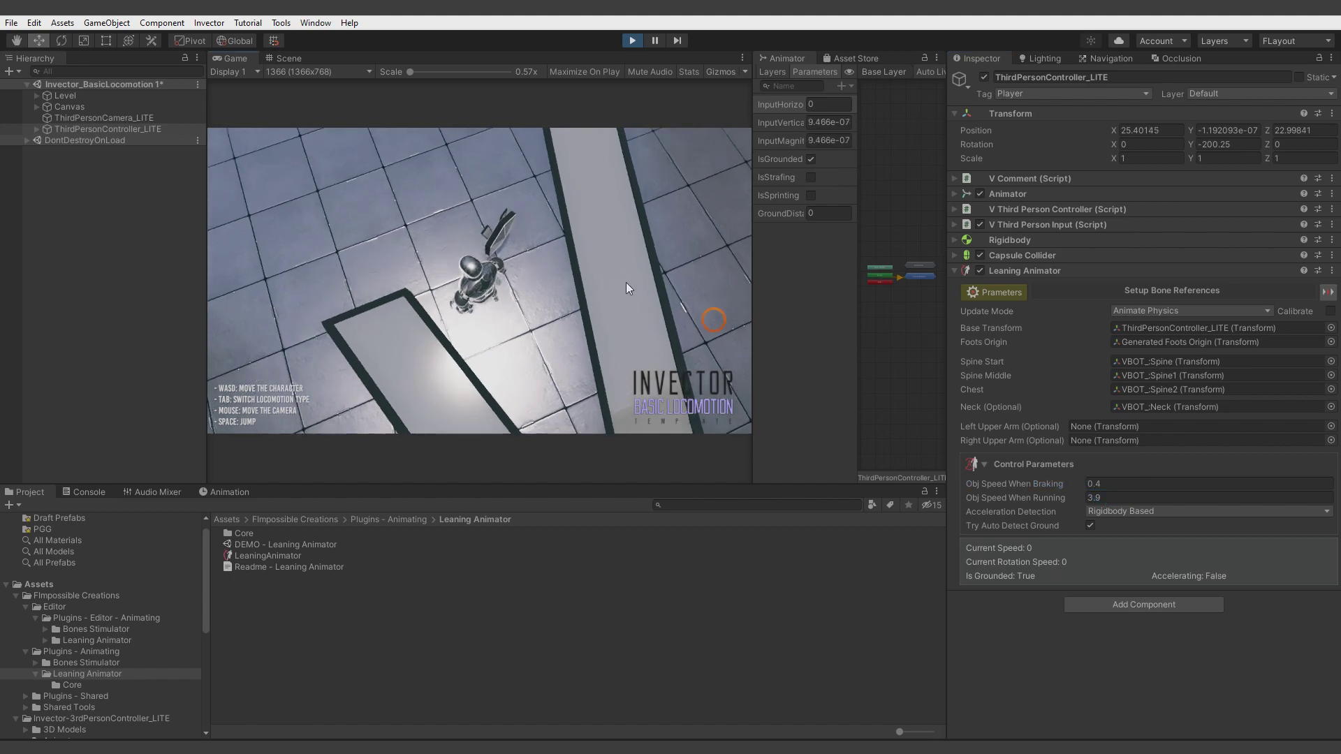
- Run and stop the character repeatedly to examine the leaning and the Accelerating status with the adjusted speed thresholds
{"action": "key", "text": "w"}
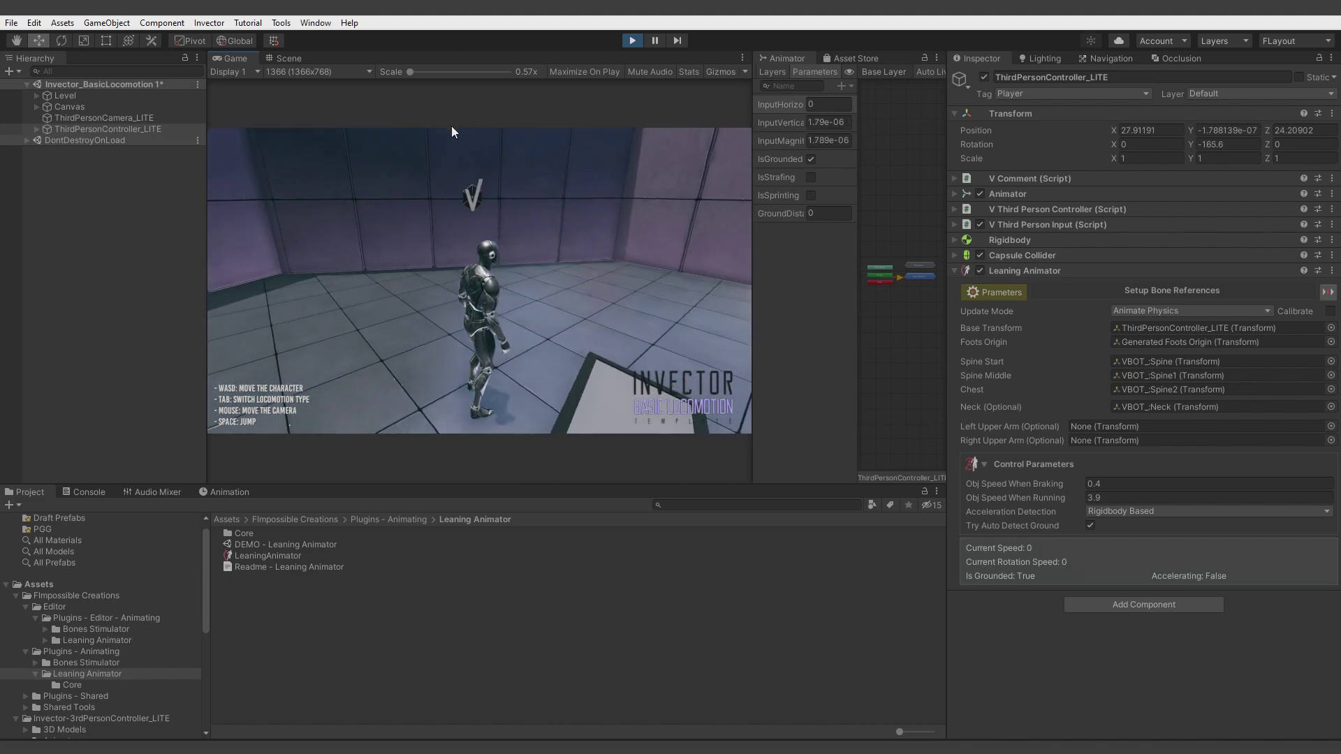
{"action": "left_click", "coordinate": [976, 148]}
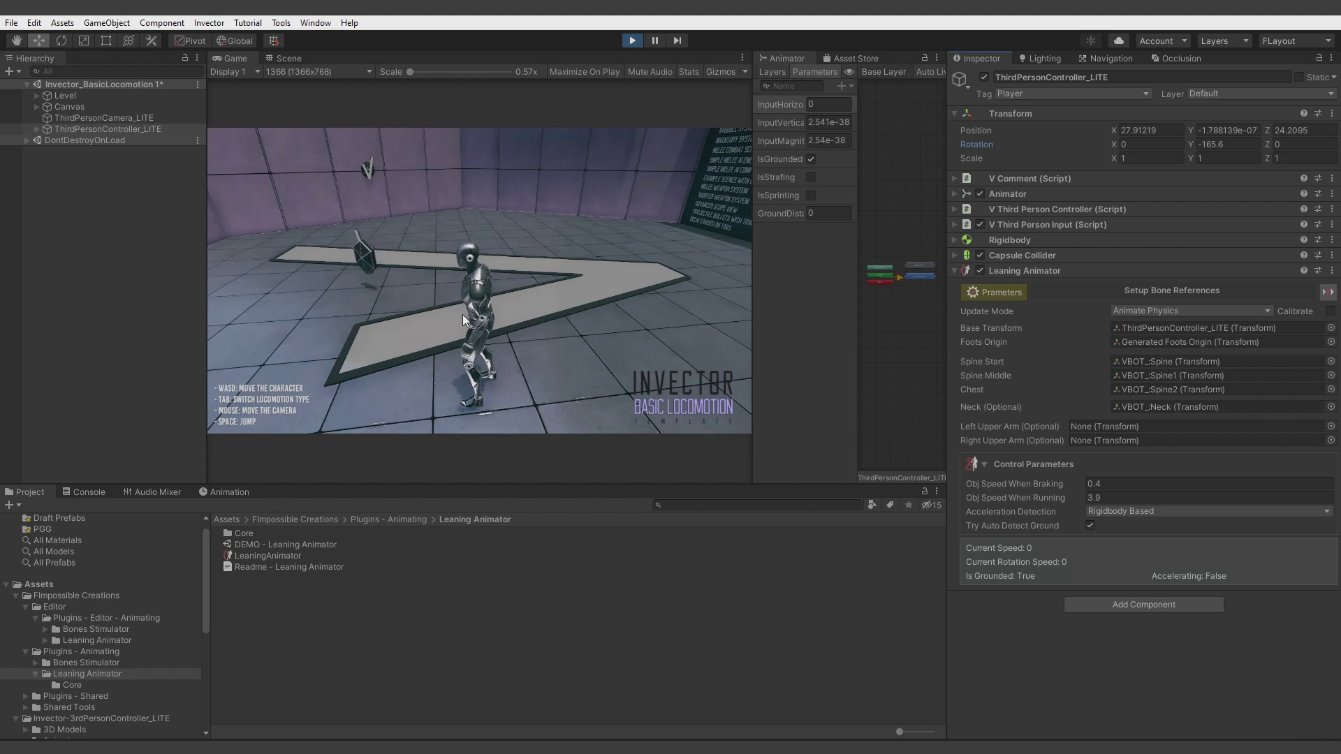
{"action": "key", "text": "w"}
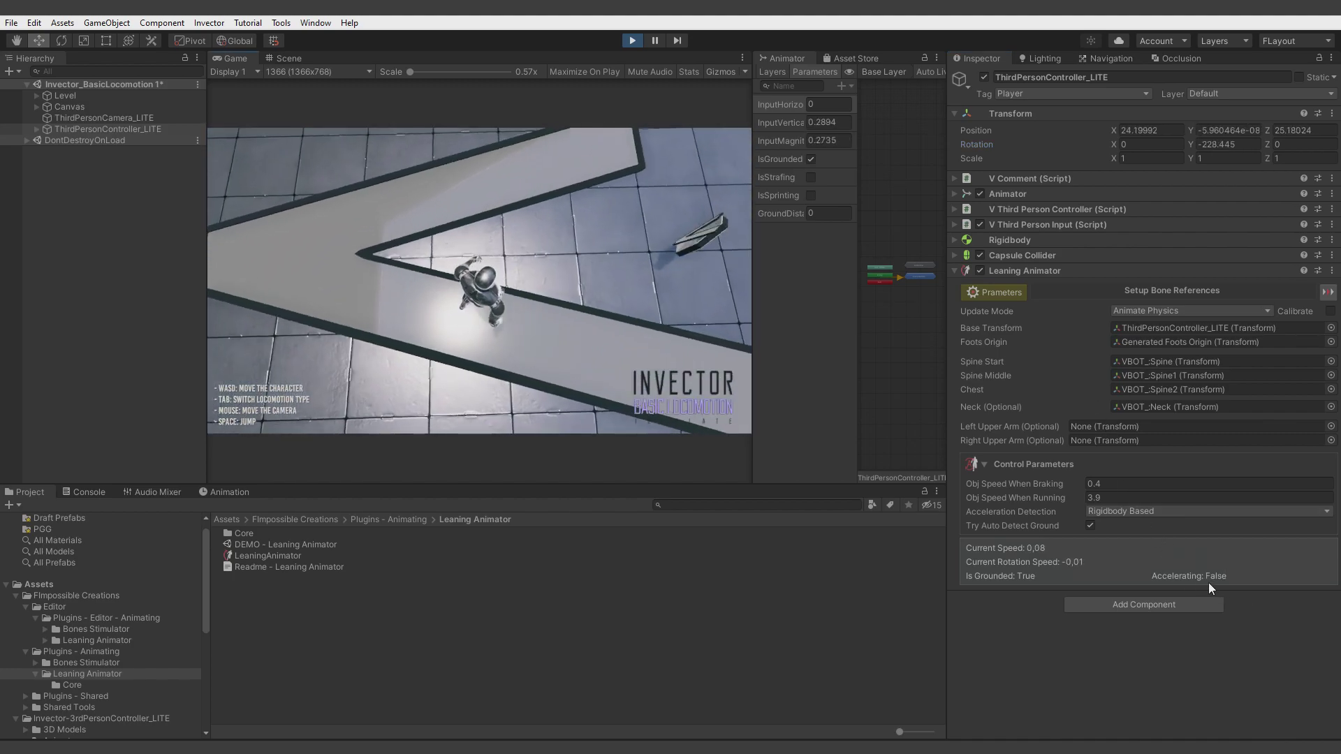
{"action": "key", "text": "w"}
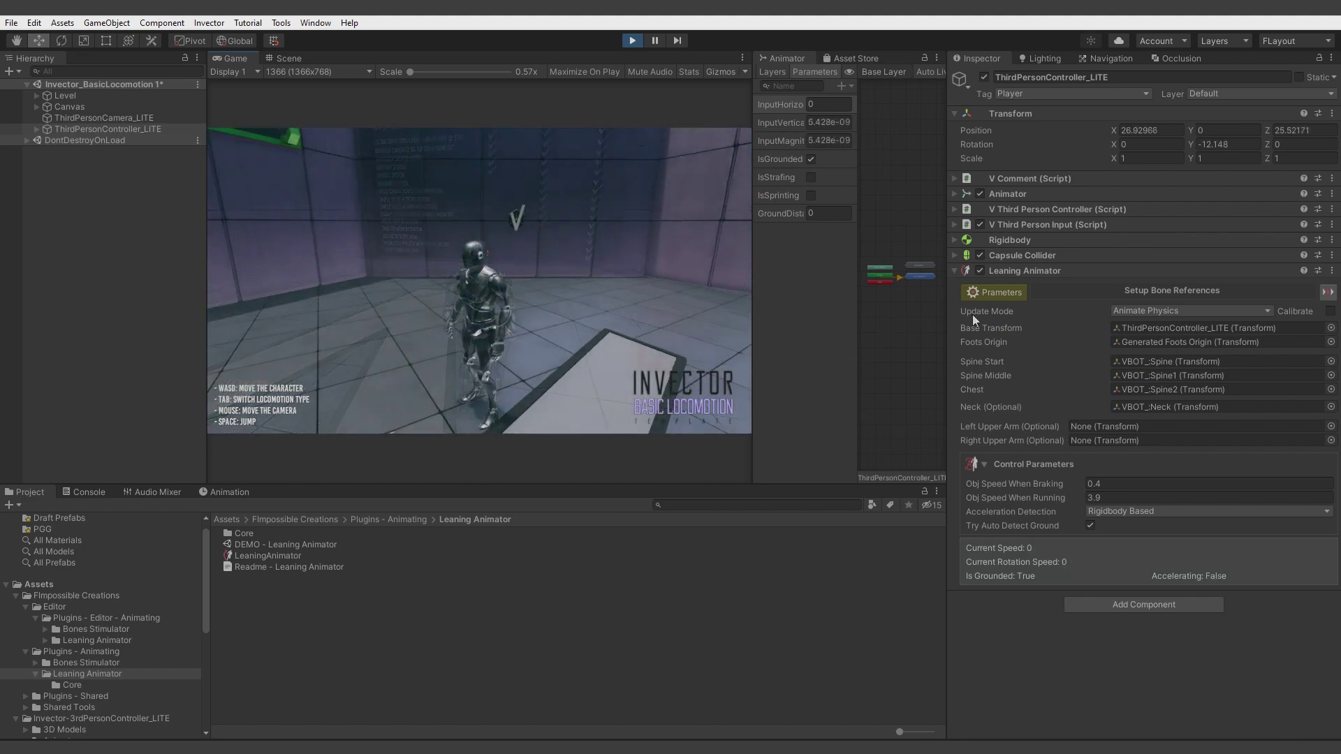
- Switch the Leaning Animator's Acceleration Detection to Custom Detection_Auto Detection OFF and reopen its list of detection modes
{"action": "left_click", "coordinate": [1121, 515]}
{"action": "left_click", "coordinate": [1144, 557]}
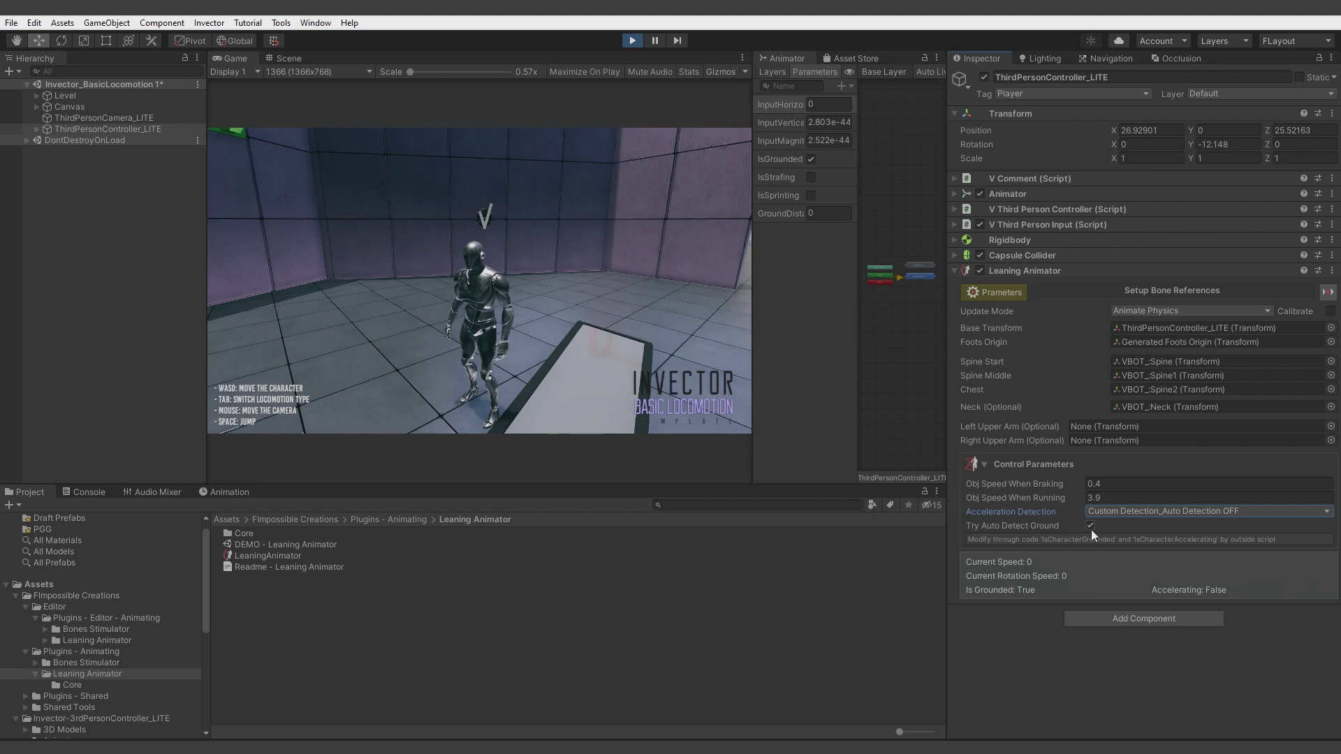
{"action": "left_click", "coordinate": [1135, 511]}
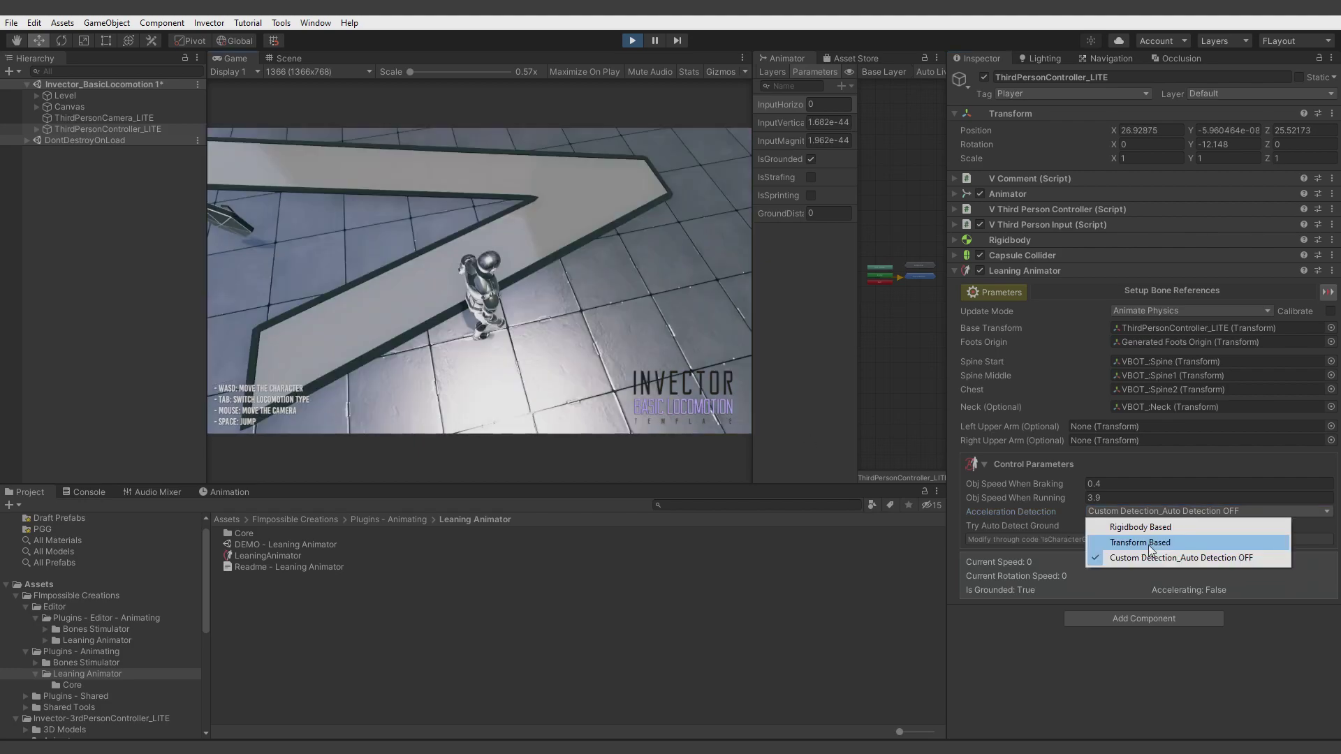